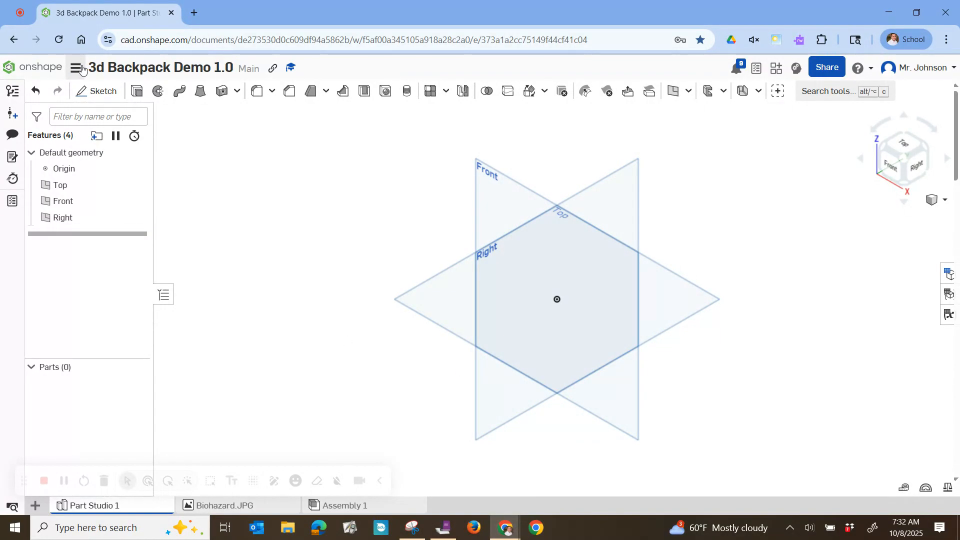
# Check the workspace's default units for length, angle and mechanical quantities
pyautogui.click(76, 68)
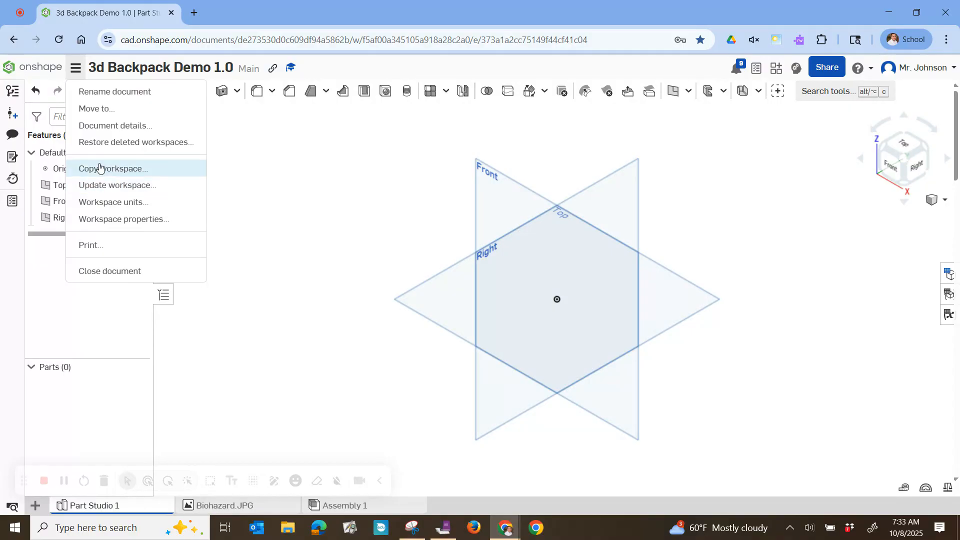
pyautogui.click(140, 204)
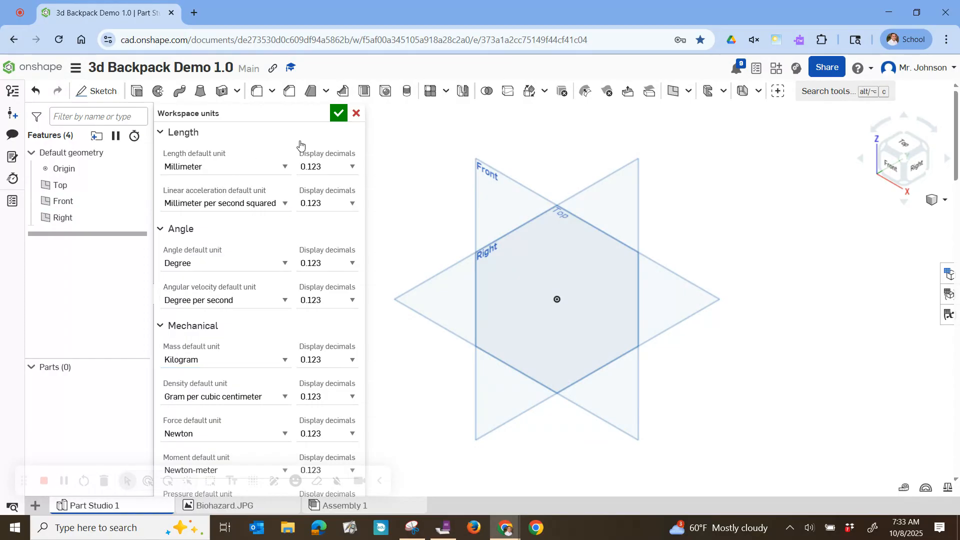
pyautogui.click(356, 114)
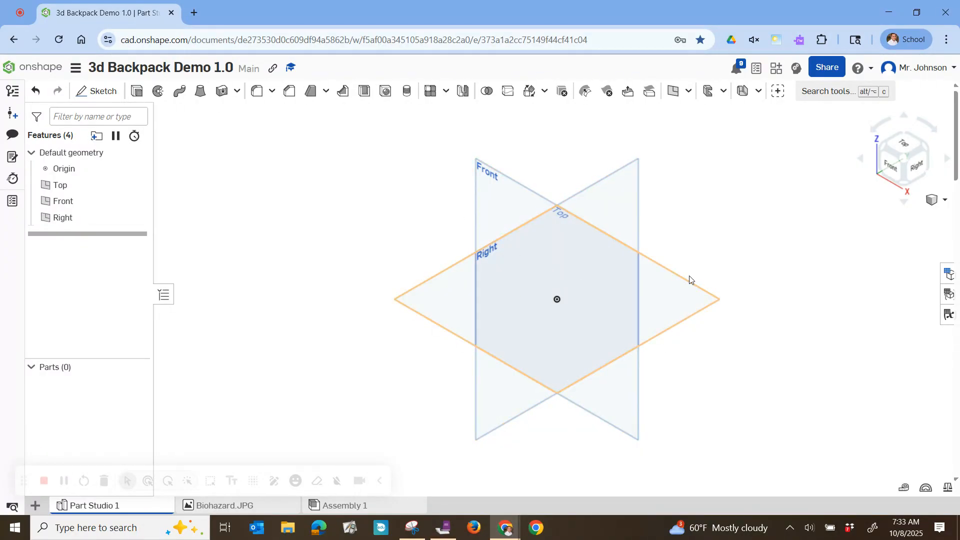
# Orient the view to Top and create a new sketch on the Top plane
pyautogui.click(902, 149)
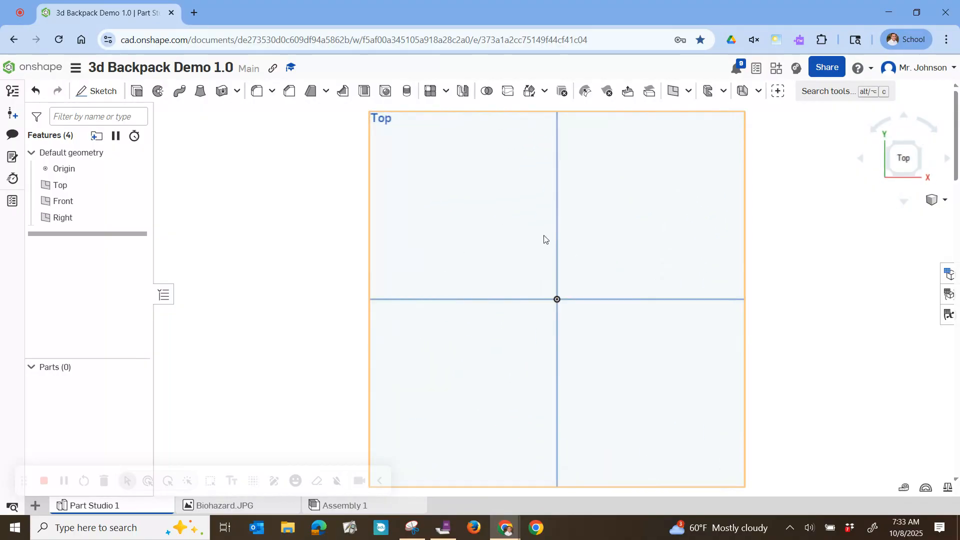
pyautogui.click(105, 94)
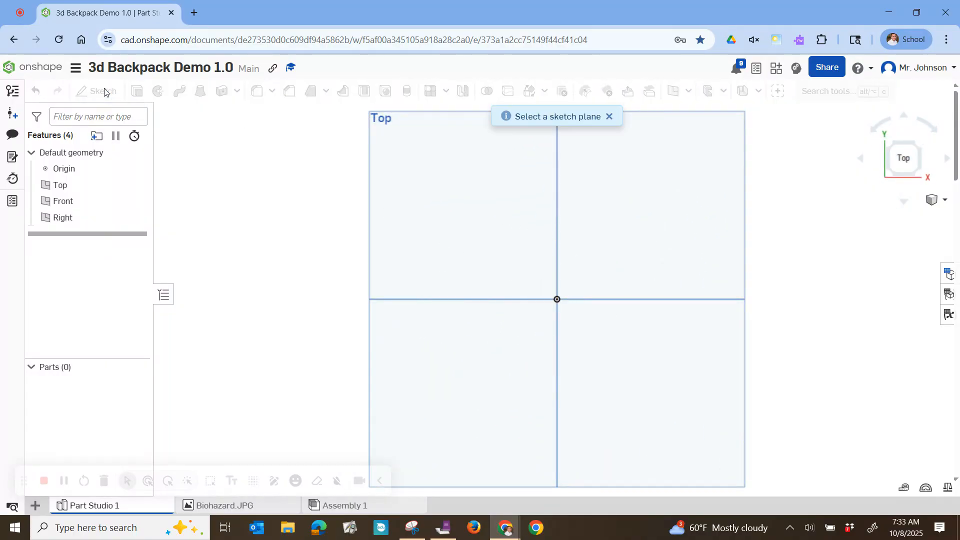
pyautogui.click(481, 235)
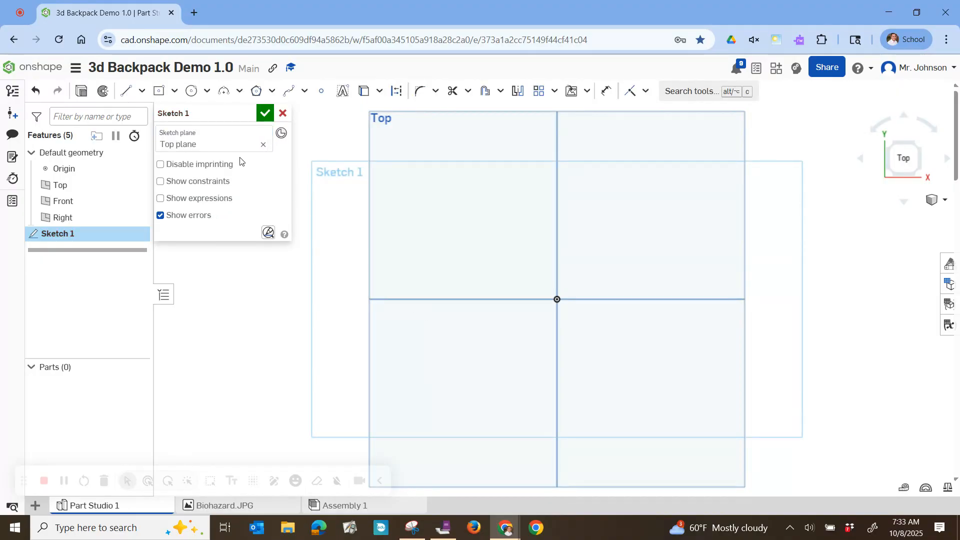
# Draw a center point rectangle about 99 mm wide and 52 mm high, centered on the origin
pyautogui.click(175, 91)
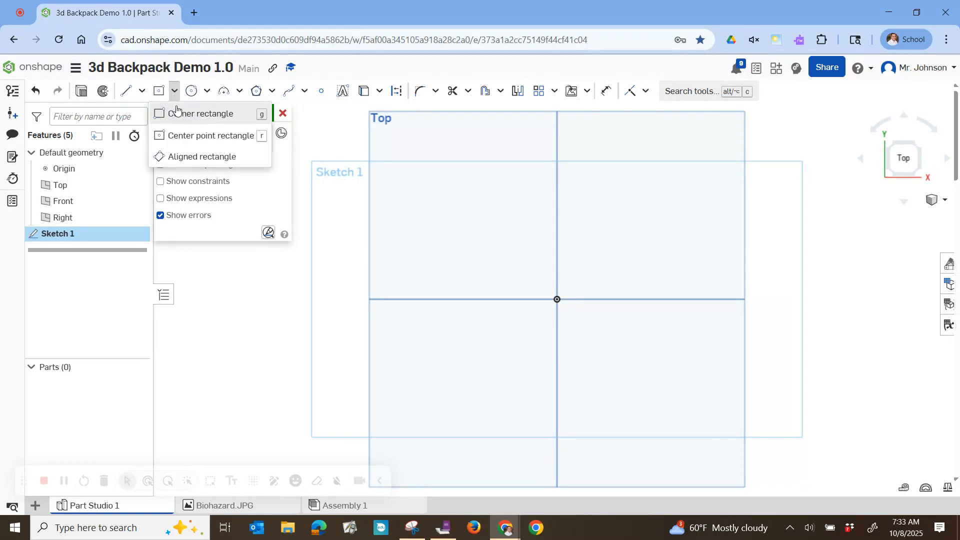
pyautogui.click(177, 121)
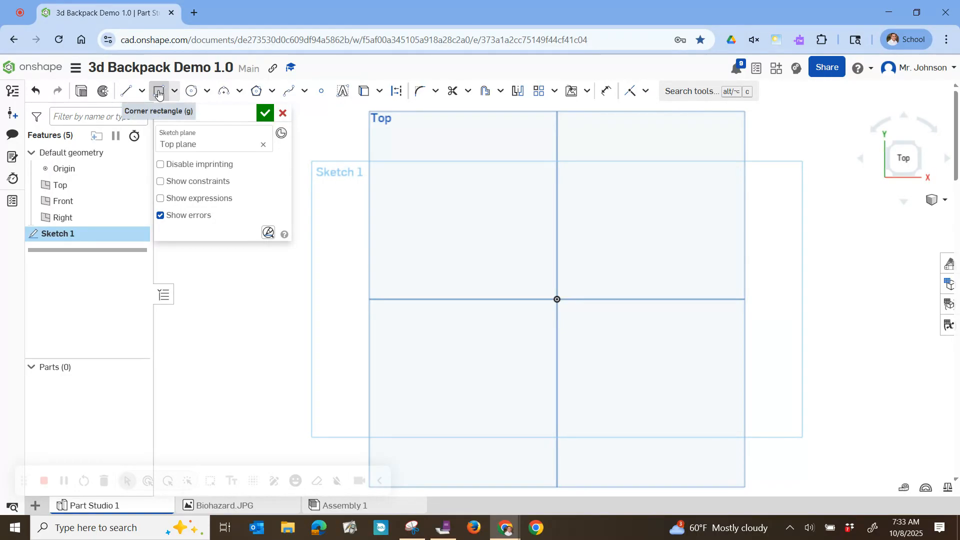
pyautogui.click(175, 94)
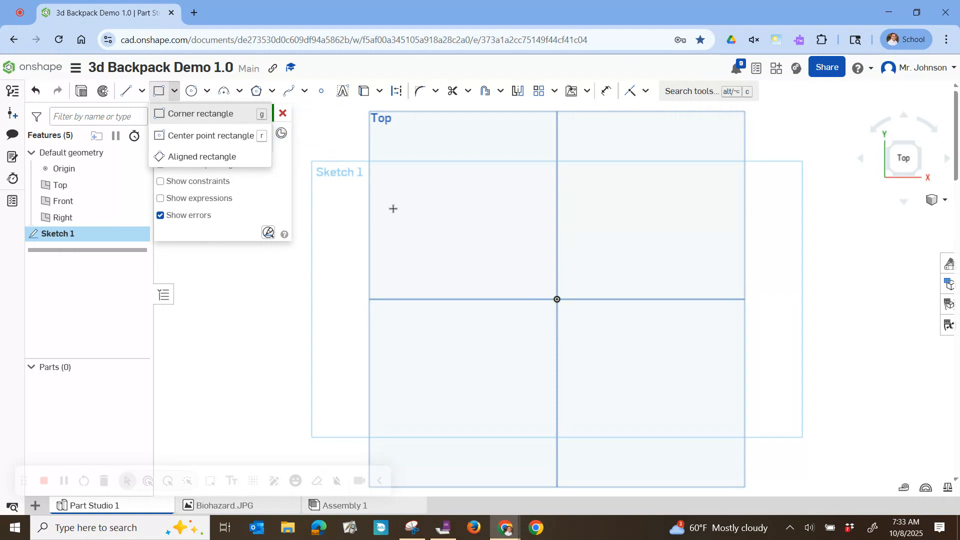
pyautogui.click(220, 138)
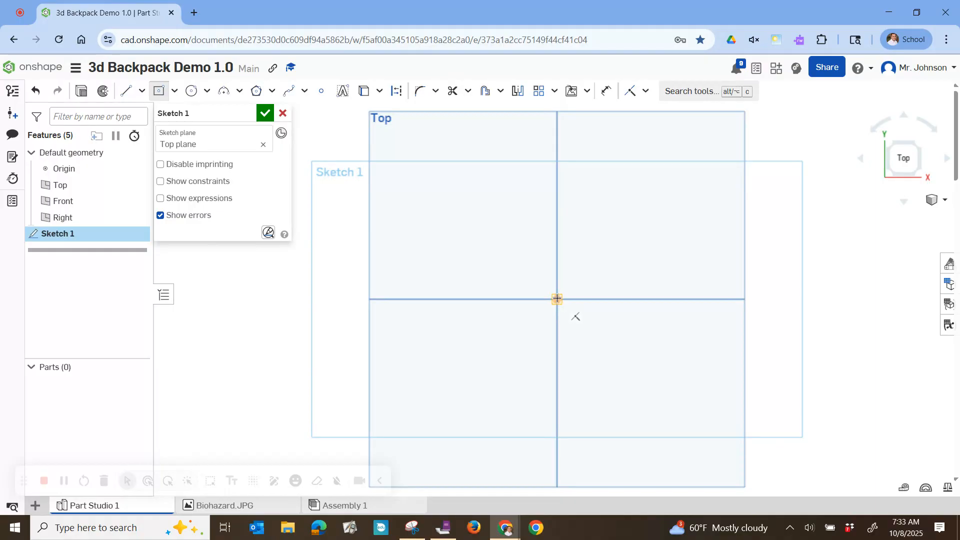
pyautogui.click(557, 299)
pyautogui.click(679, 235)
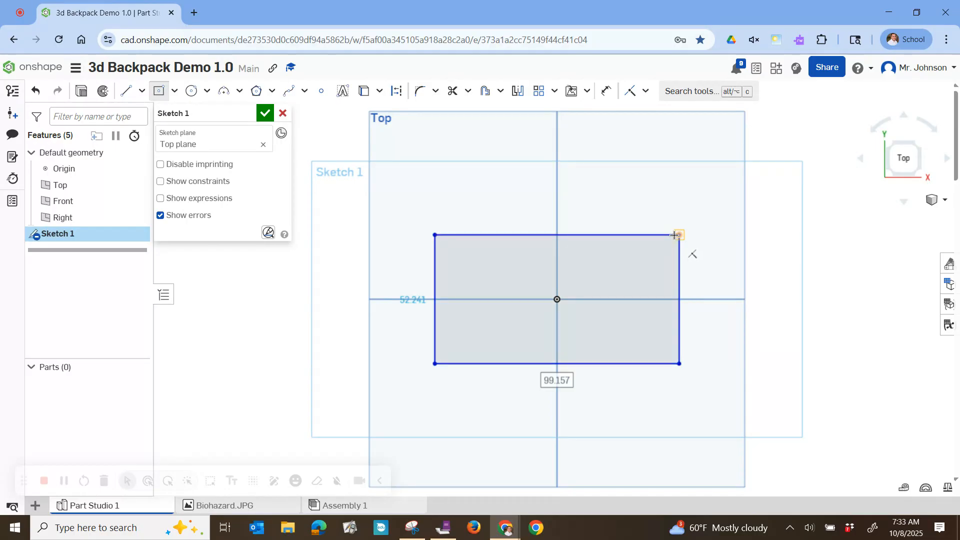
# Dimension the rectangle to 50 mm wide and 25 mm high
pyautogui.scroll(2, 617, 265)
pyautogui.scroll(-2, 617, 265)
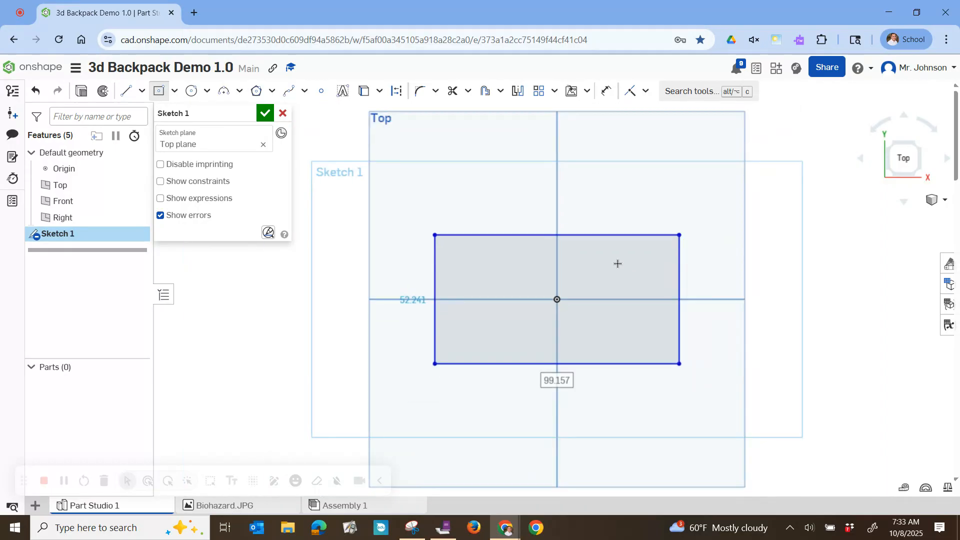
pyautogui.click(609, 92)
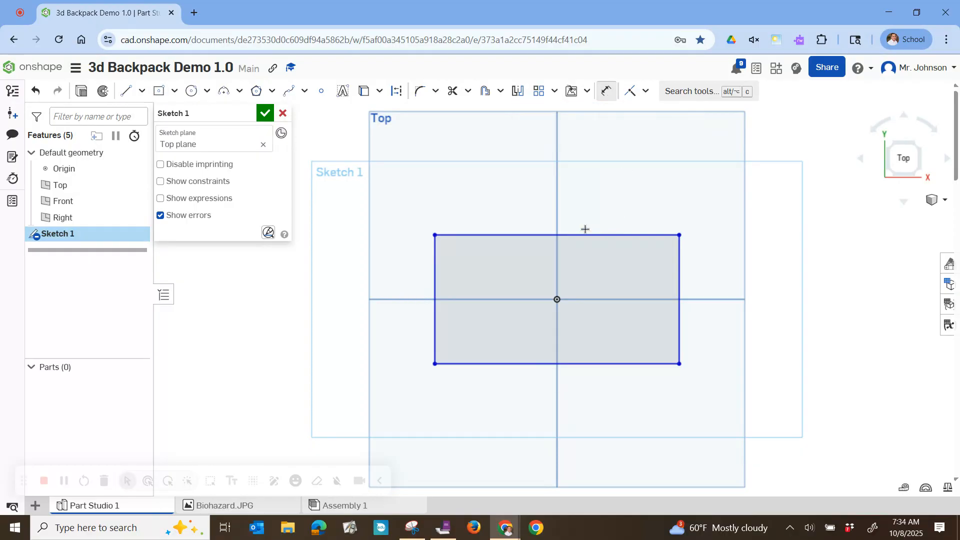
pyautogui.click(553, 234)
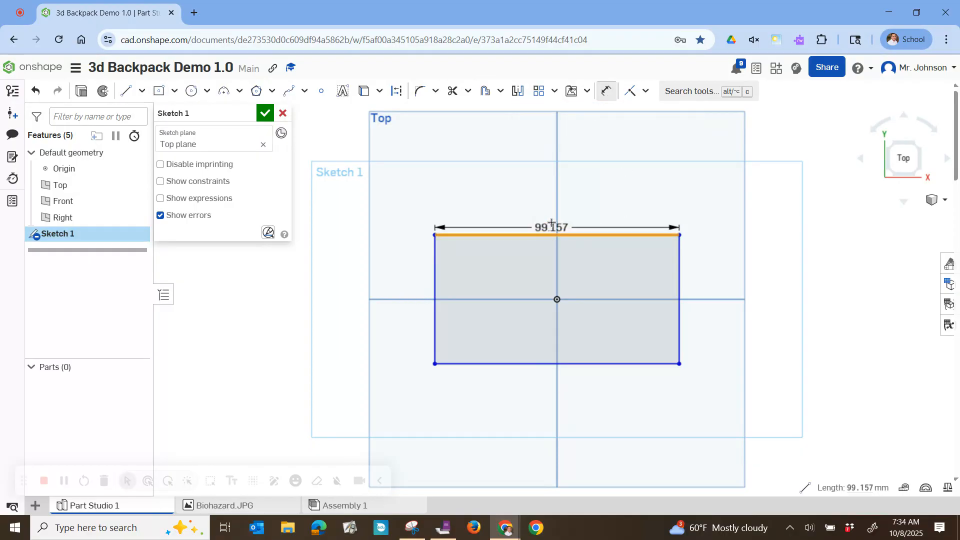
pyautogui.click(555, 221)
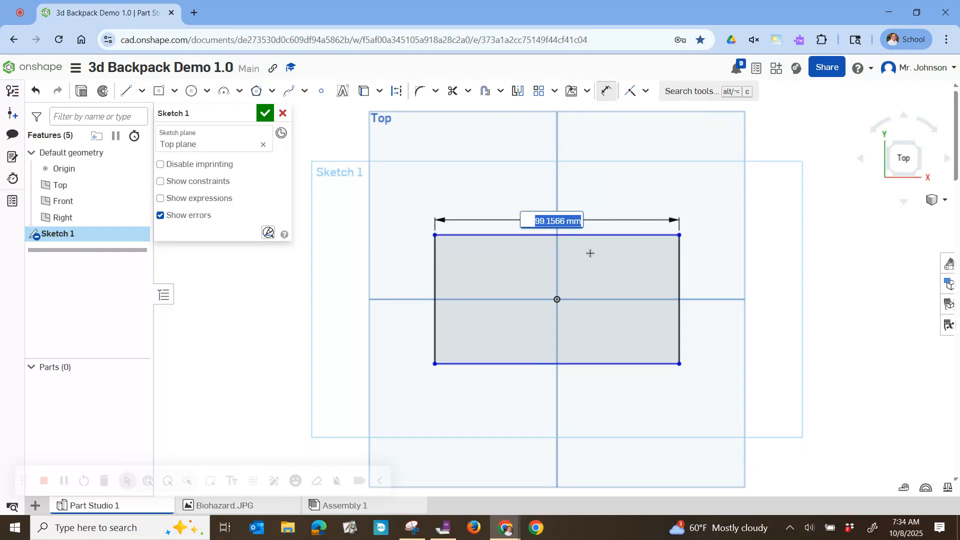
pyautogui.write('50')
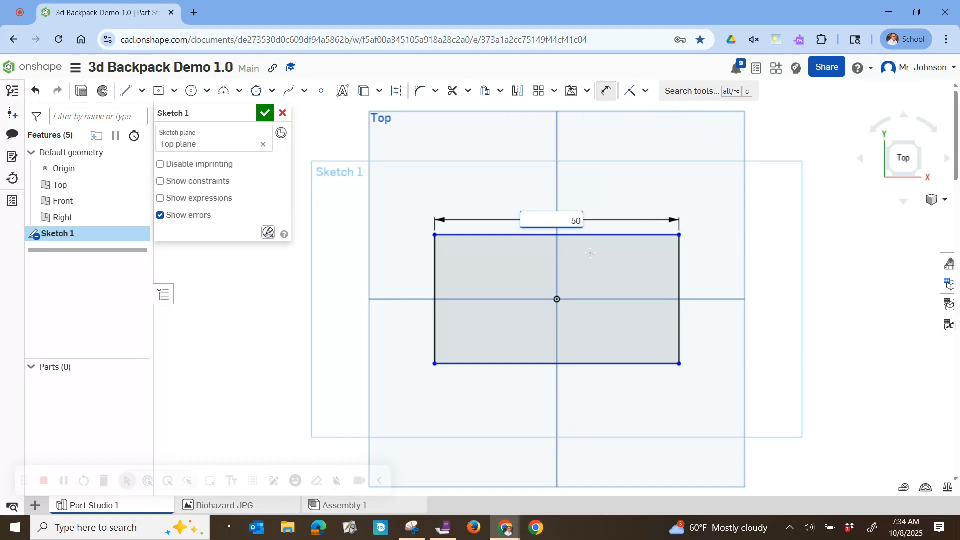
pyautogui.press('Return')
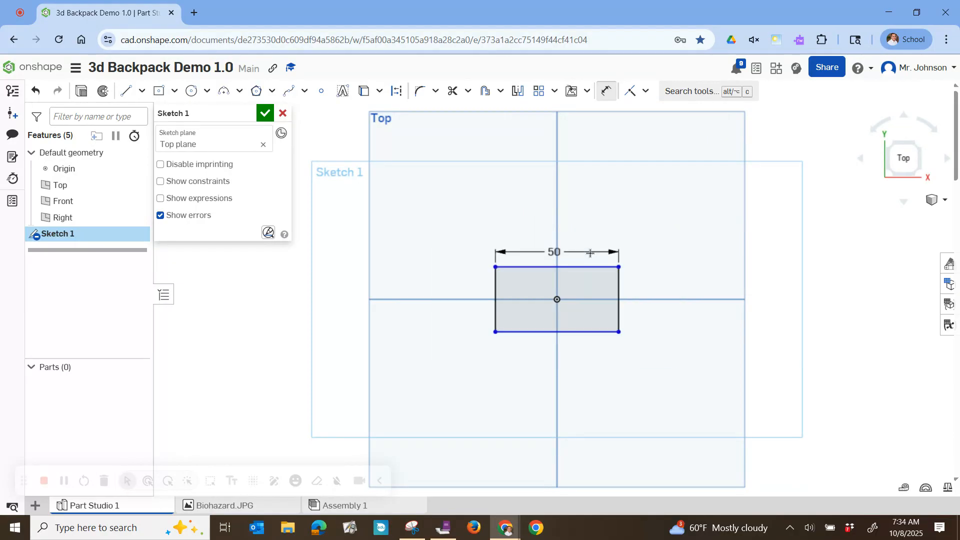
pyautogui.click(497, 305)
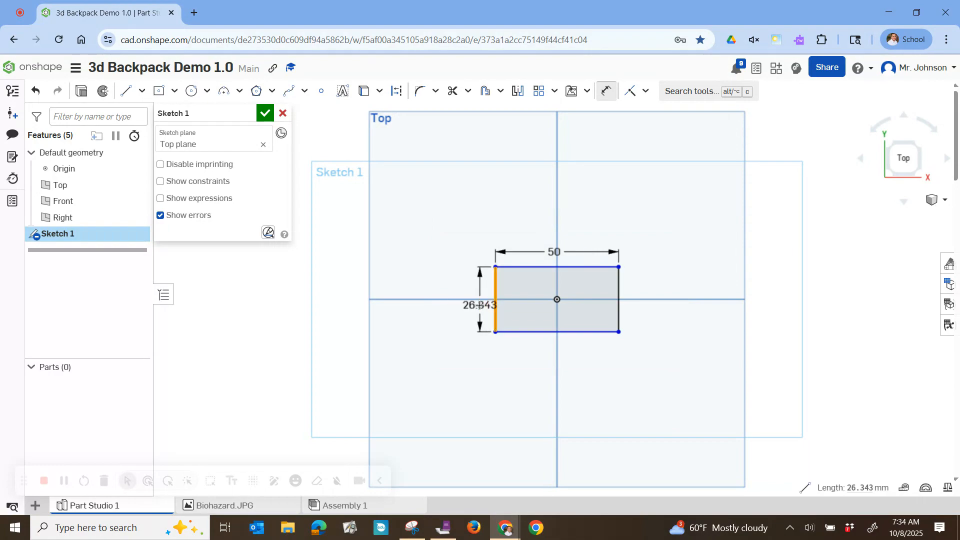
pyautogui.click(480, 305)
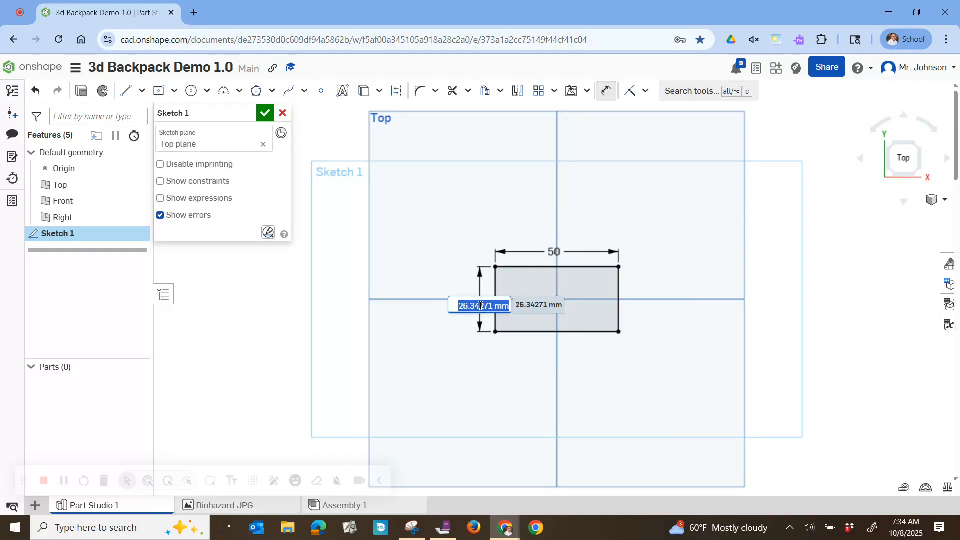
pyautogui.write('25')
pyautogui.press('Return')
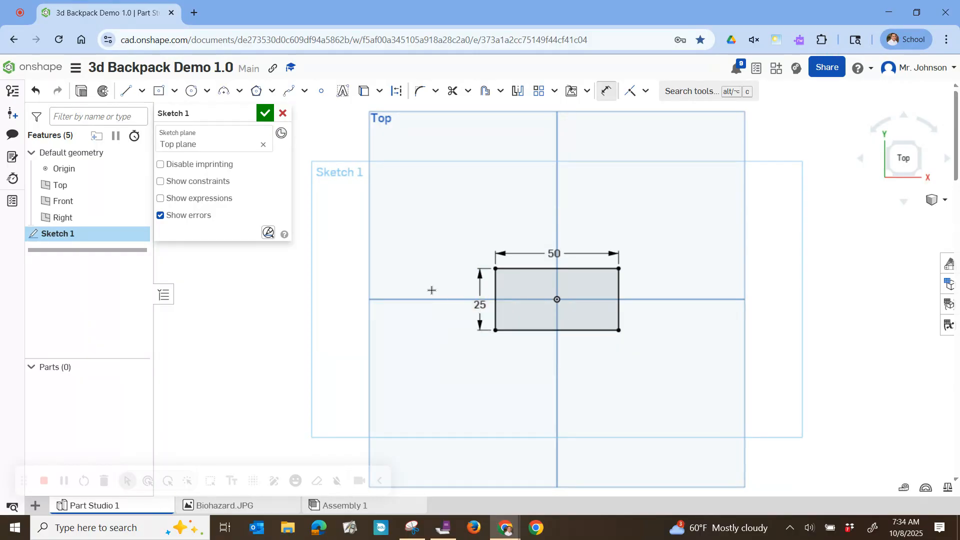
pyautogui.scroll(5, 552, 305)
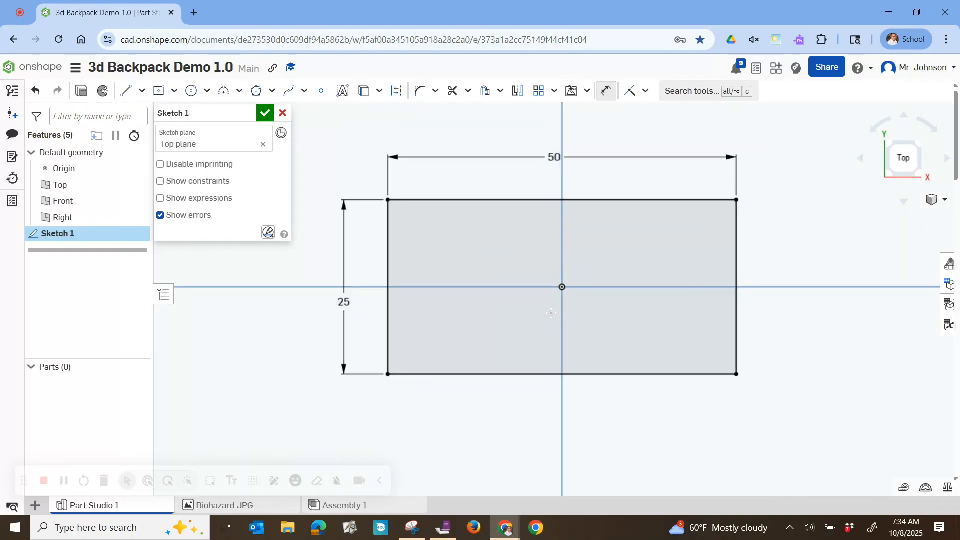
pyautogui.scroll(3, 551, 313)
pyautogui.scroll(-8, 551, 313)
pyautogui.scroll(8, 554, 313)
pyautogui.scroll(-8, 562, 315)
pyautogui.scroll(6, 608, 336)
pyautogui.scroll(-2, 623, 339)
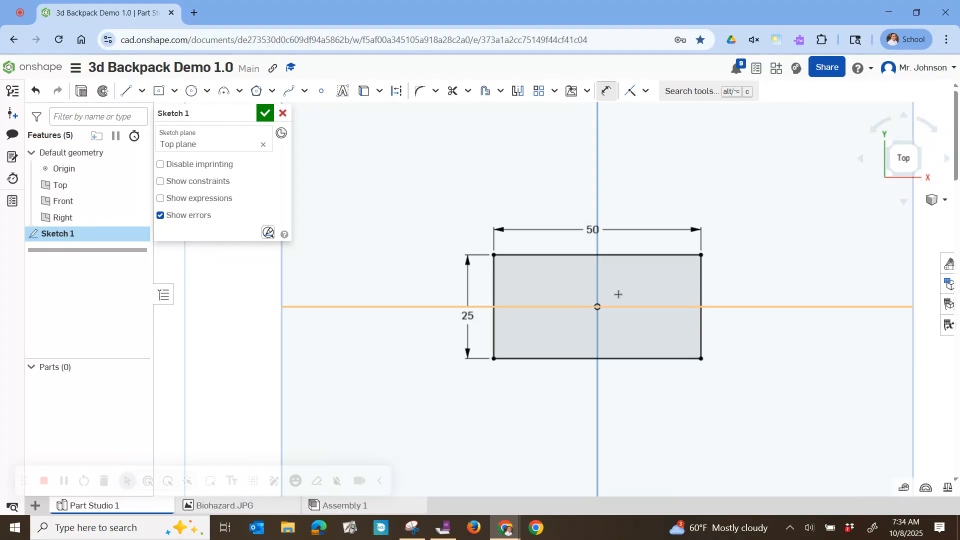
pyautogui.scroll(8, 624, 302)
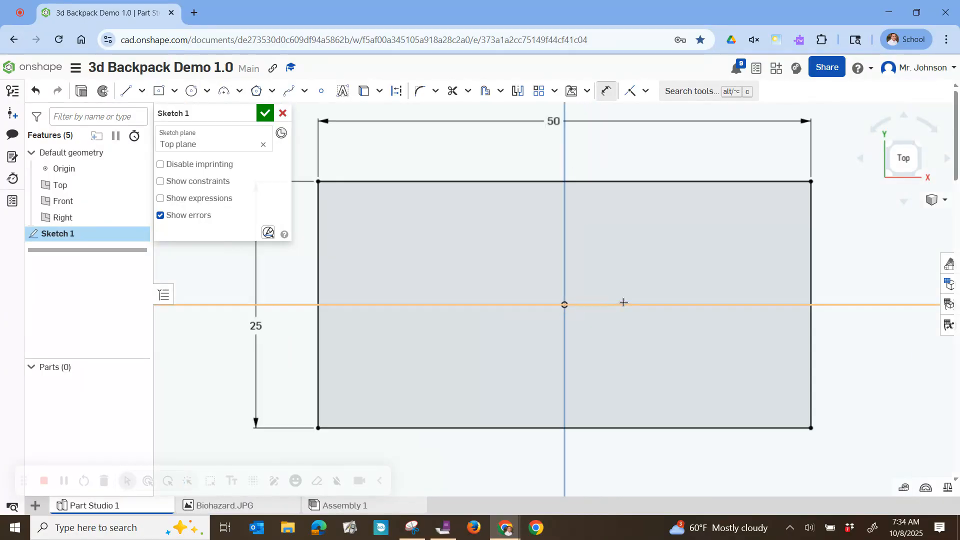
pyautogui.scroll(-3, 623, 302)
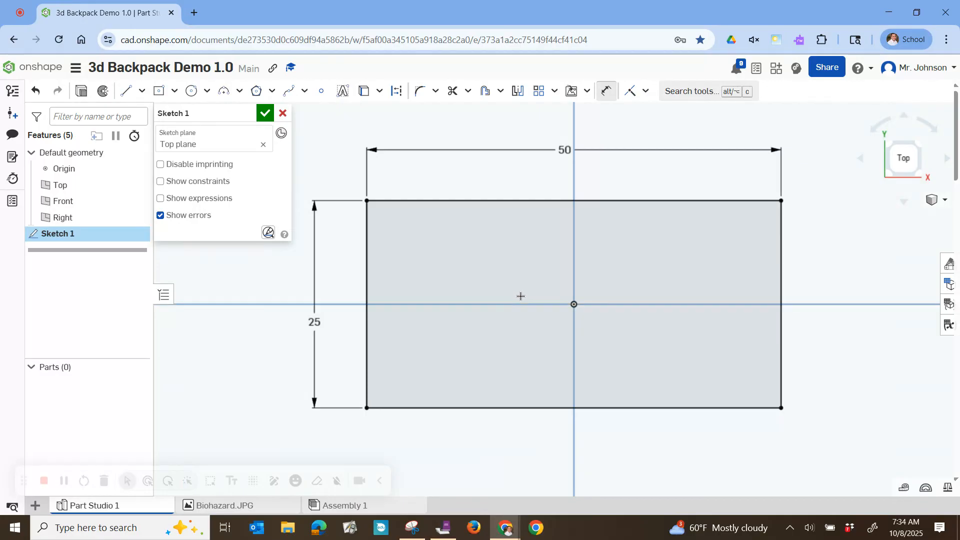
pyautogui.scroll(3, 544, 292)
pyautogui.scroll(-4, 538, 290)
pyautogui.scroll(1, 538, 296)
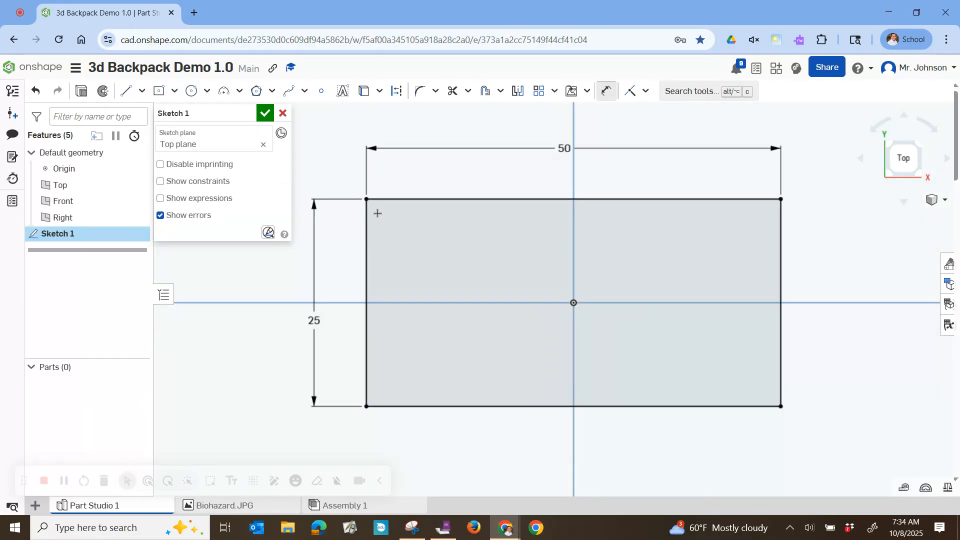
pyautogui.scroll(3, 378, 213)
pyautogui.scroll(-3, 378, 213)
pyautogui.scroll(-2, 755, 398)
pyautogui.scroll(3, 500, 268)
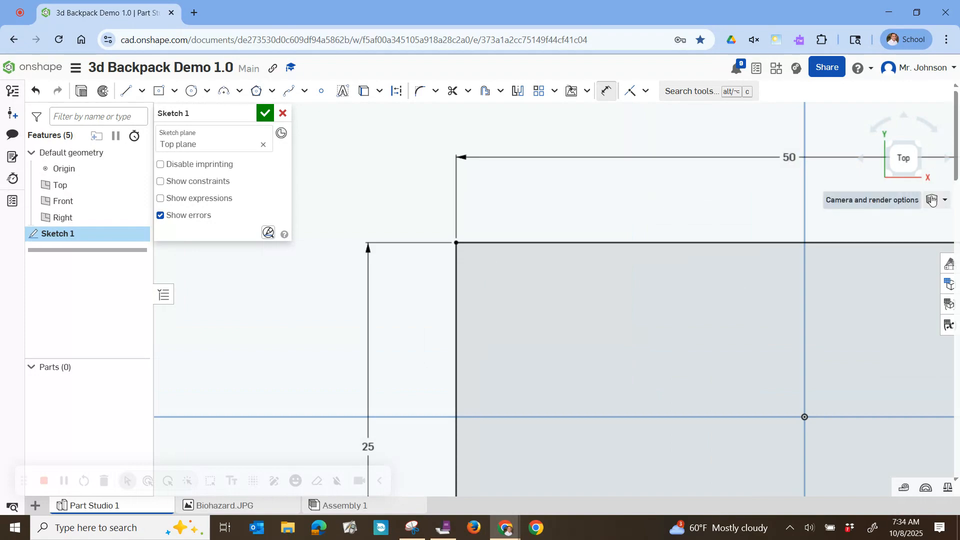
pyautogui.click(904, 158)
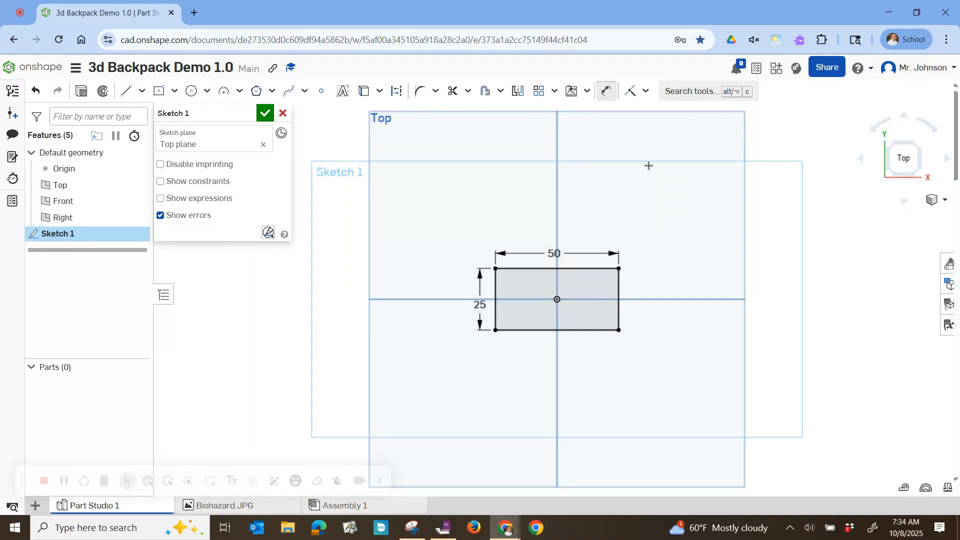
# Draw a center point circle with a 3 mm diameter just inside the rectangle's upper-left corner
pyautogui.scroll(5, 504, 287)
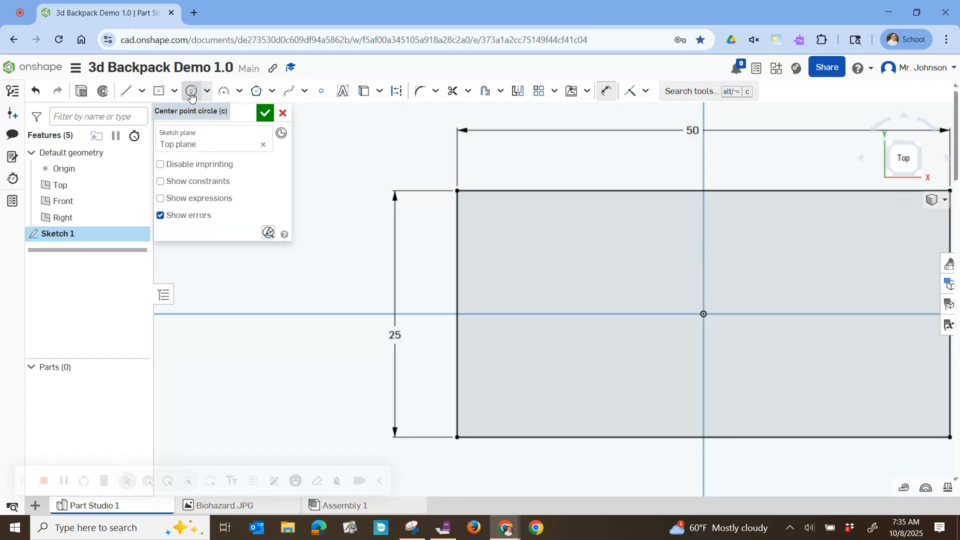
pyautogui.click(207, 91)
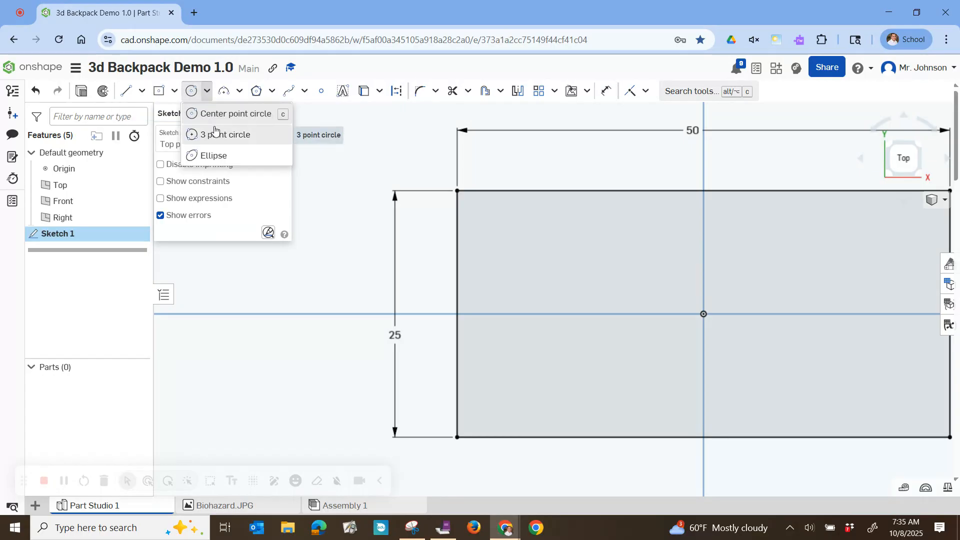
pyautogui.click(194, 92)
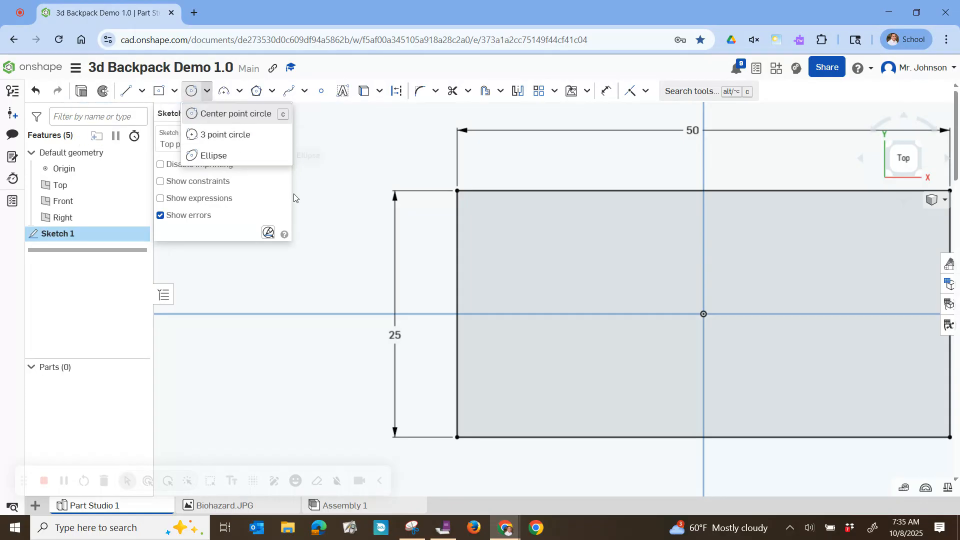
pyautogui.click(483, 212)
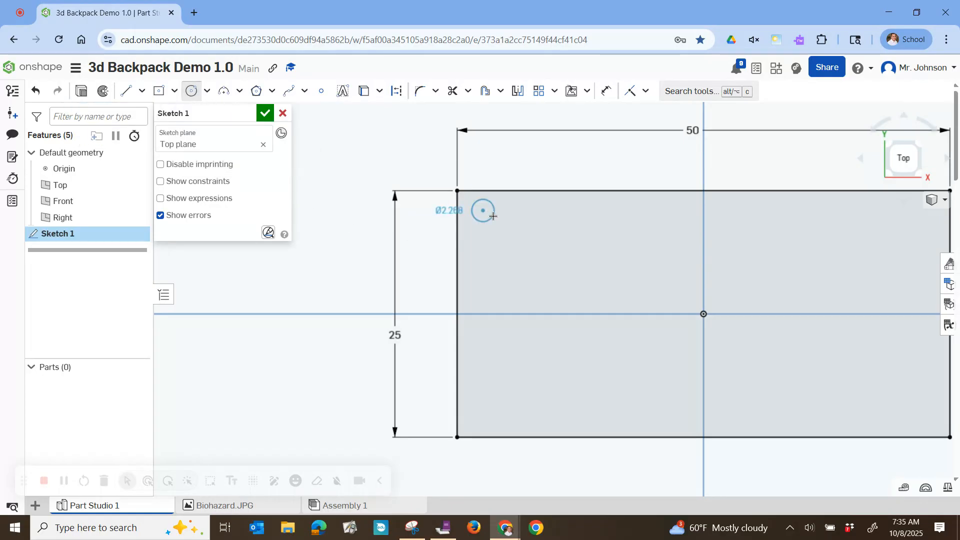
pyautogui.click(494, 216)
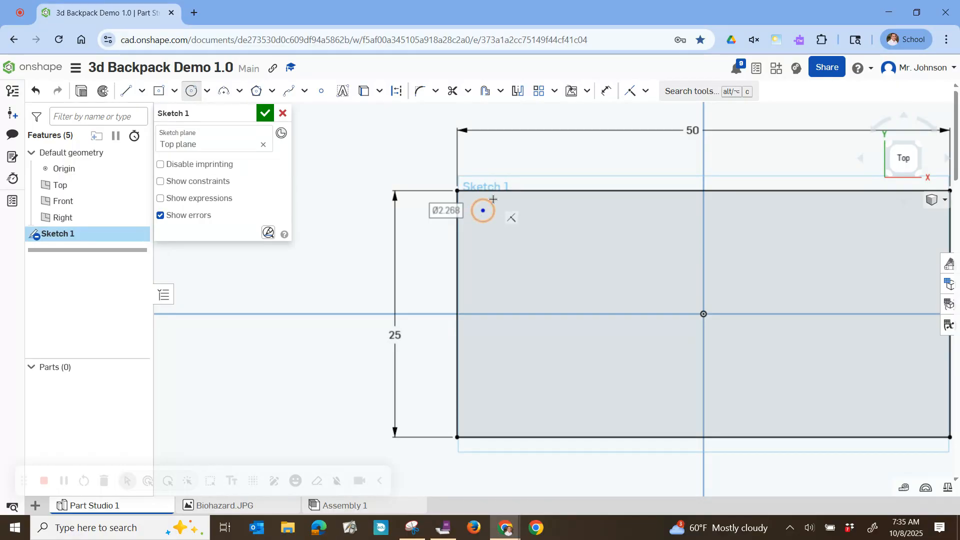
pyautogui.write('3')
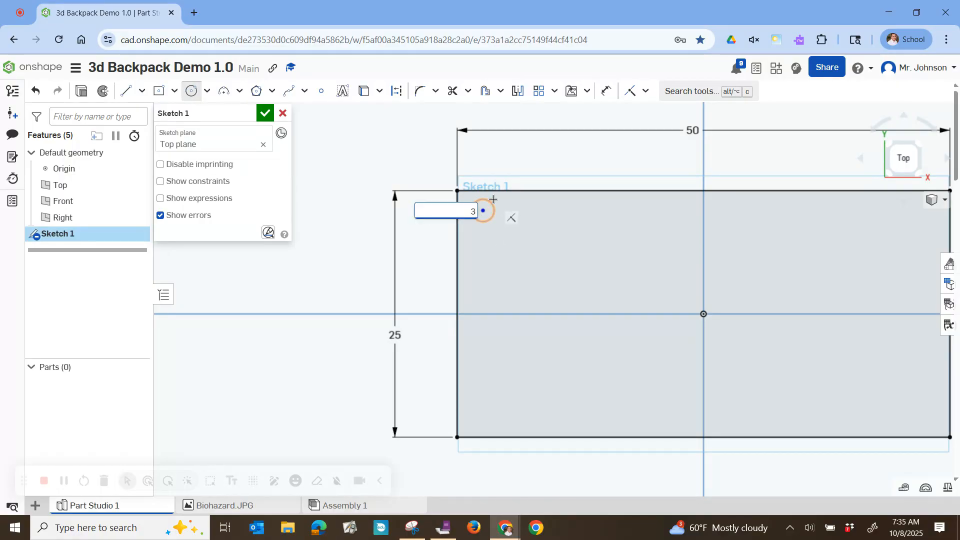
pyautogui.press('Return')
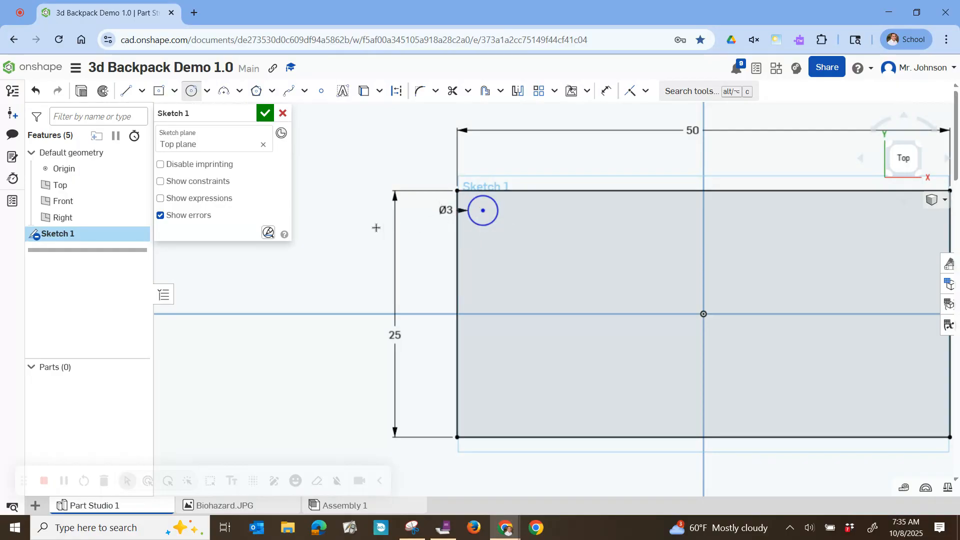
# Dimension the center of the 3 mm circle to 3 mm below the rectangle's top edge
pyautogui.click(605, 94)
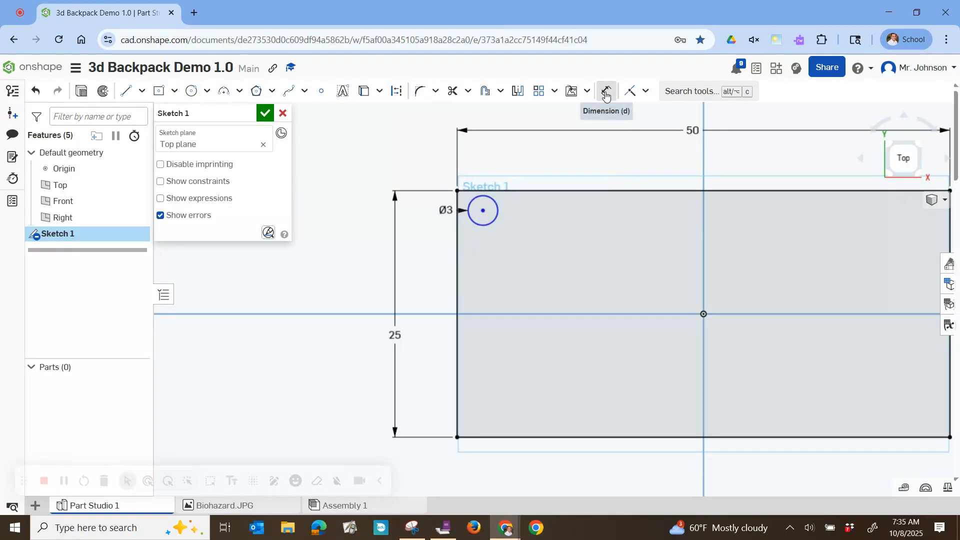
pyautogui.click(483, 210)
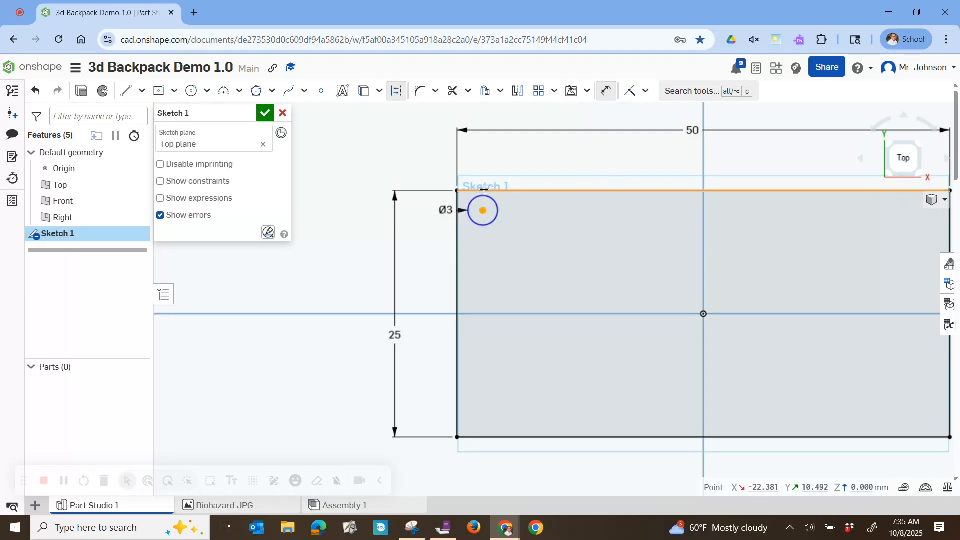
pyautogui.click(484, 190)
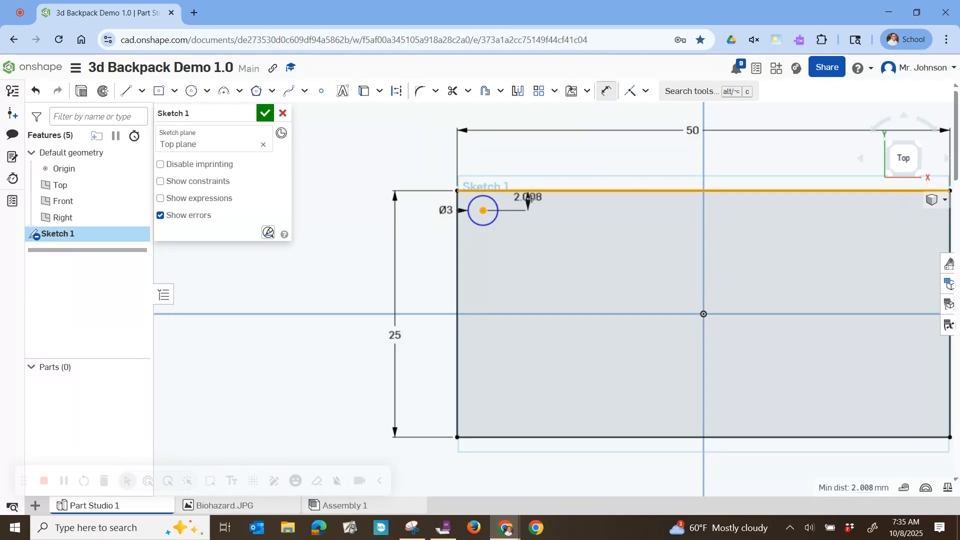
pyautogui.click(533, 199)
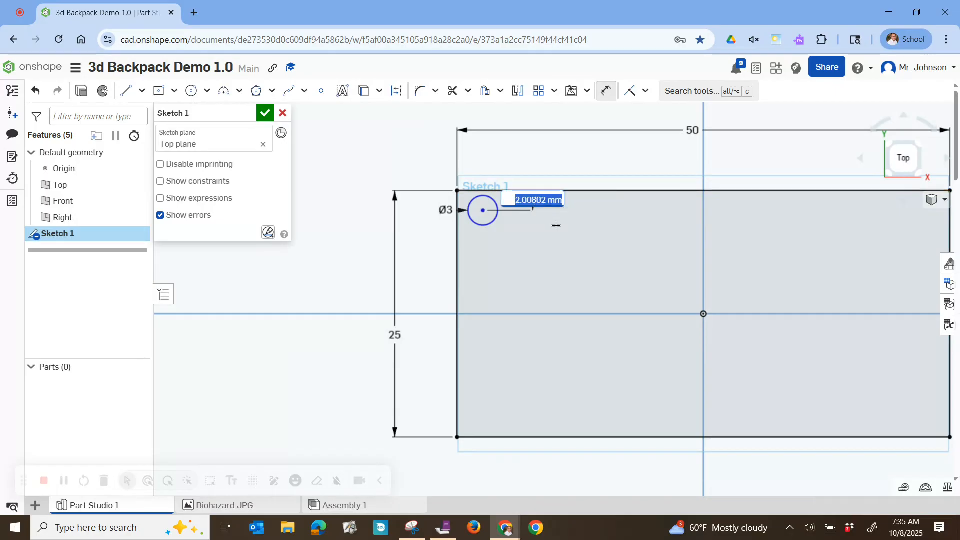
pyautogui.write('3')
pyautogui.press('Return')
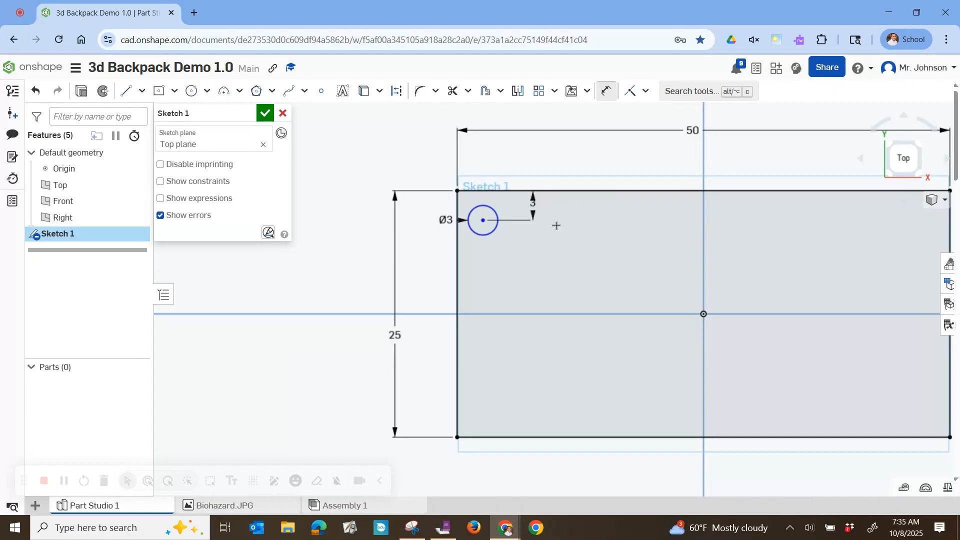
# Dimension the circle's center to 3 mm from the rectangle's left edge and finish the sketch
pyautogui.click(457, 235)
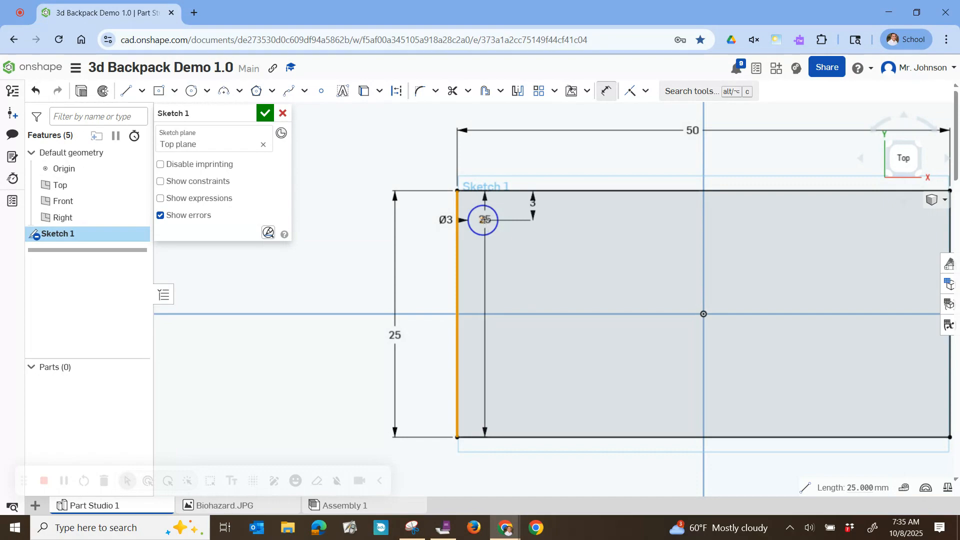
pyautogui.click(484, 219)
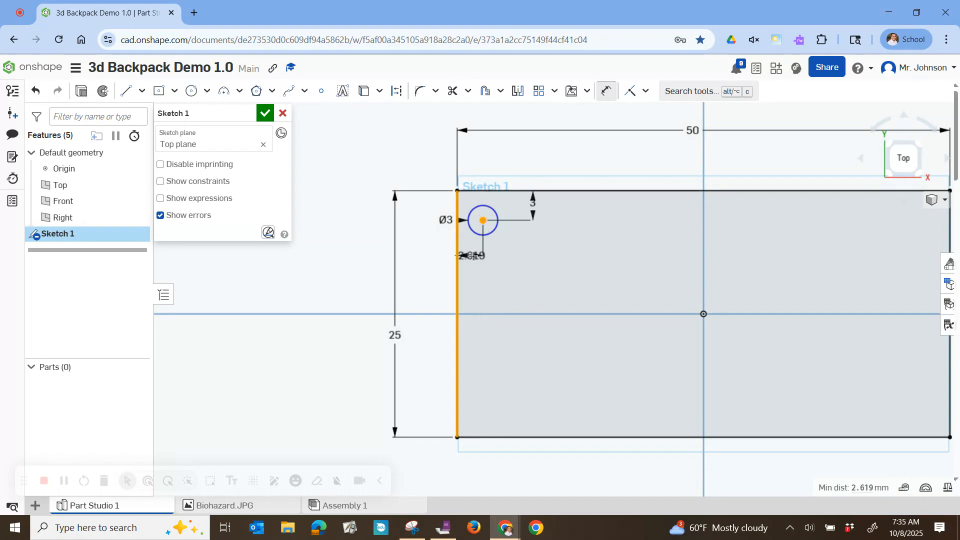
pyautogui.click(491, 254)
pyautogui.write('3')
pyautogui.press('Return')
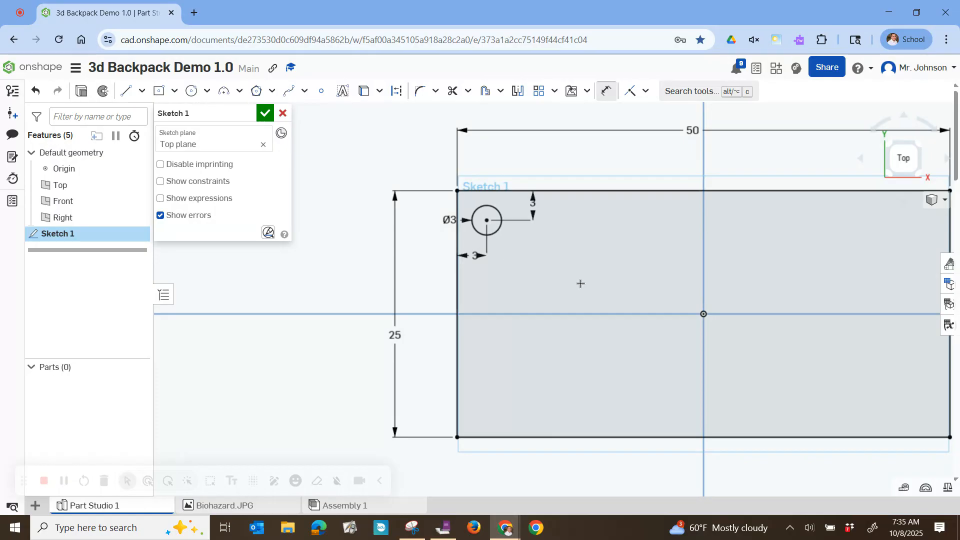
pyautogui.click(266, 113)
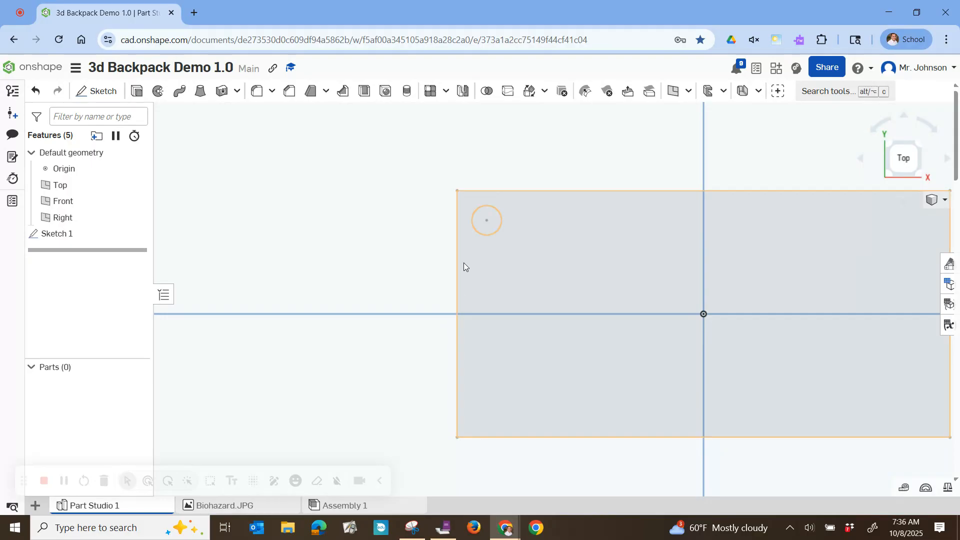
pyautogui.click(903, 159)
pyautogui.scroll(5, 563, 293)
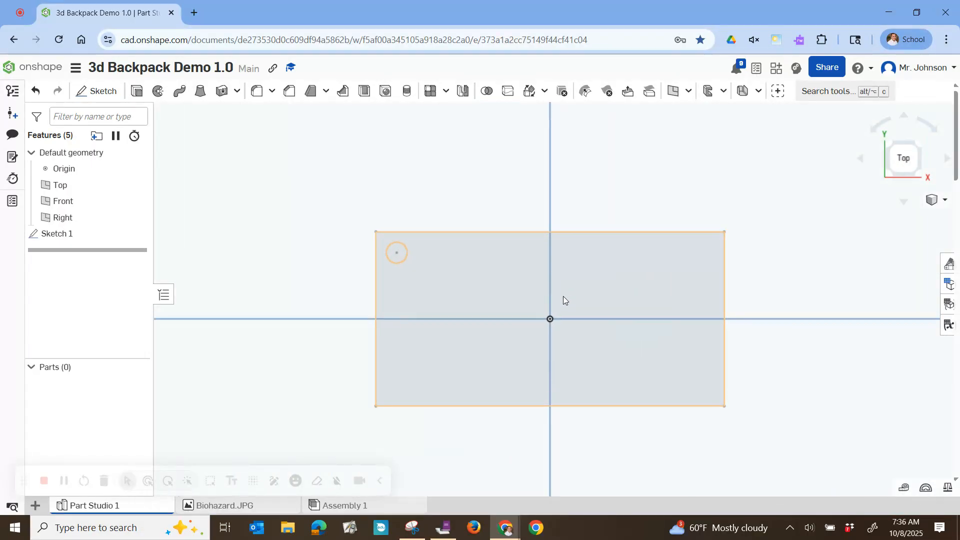